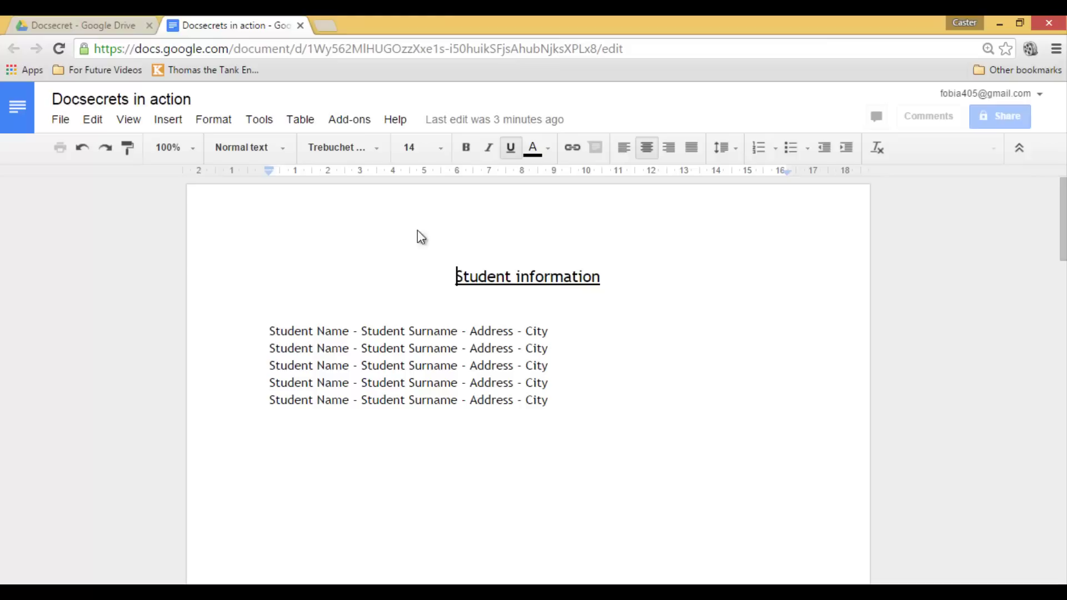
# - Find 'docsecrets' in the add-on store, install it free, and allow its requested permissions
pyautogui.click(352, 127)
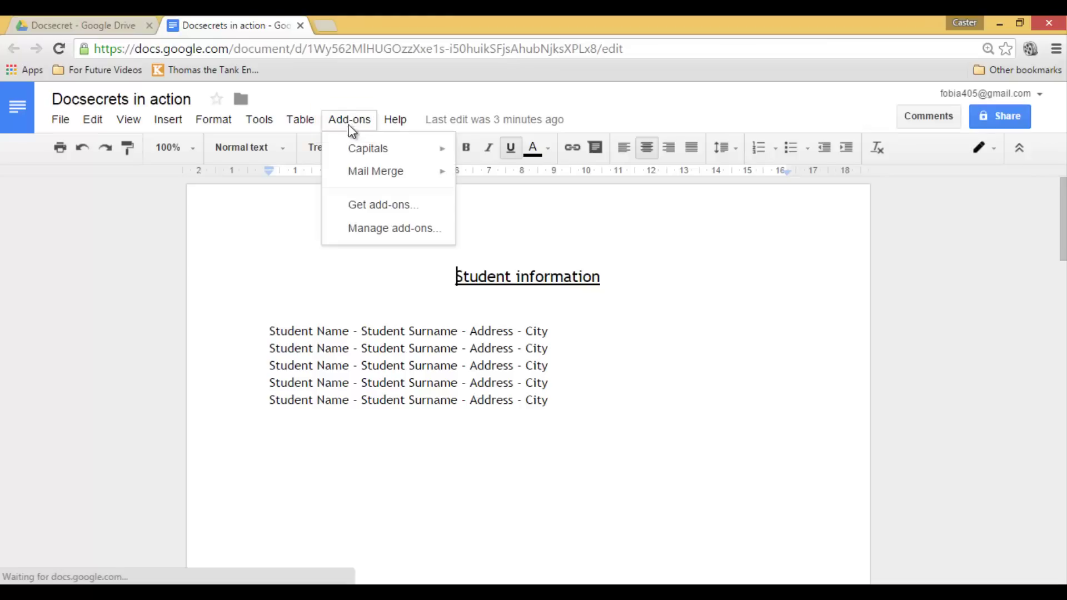
pyautogui.click(384, 202)
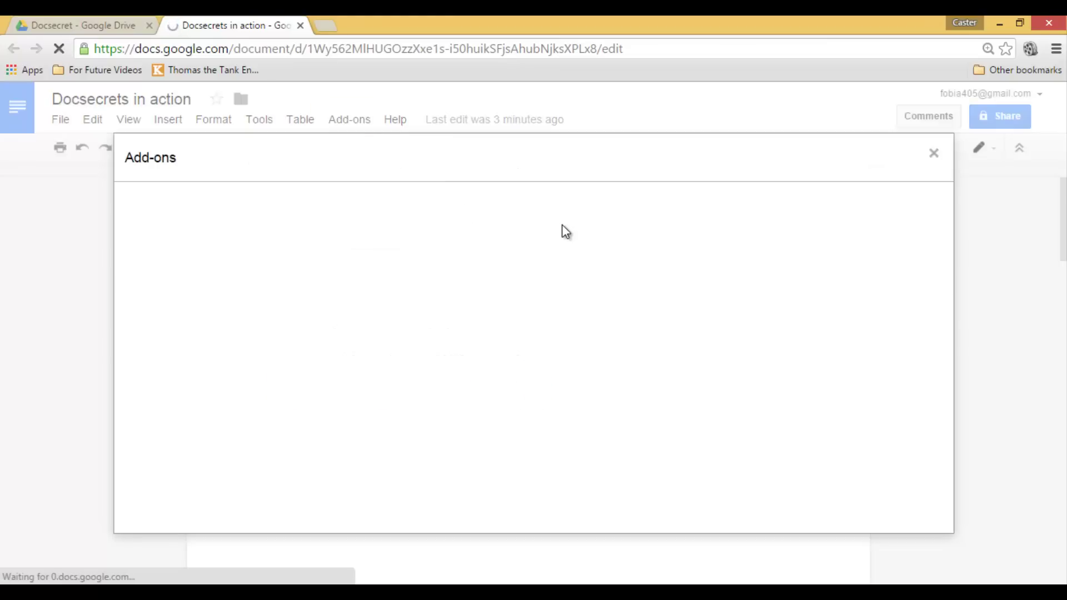
pyautogui.write('doc')
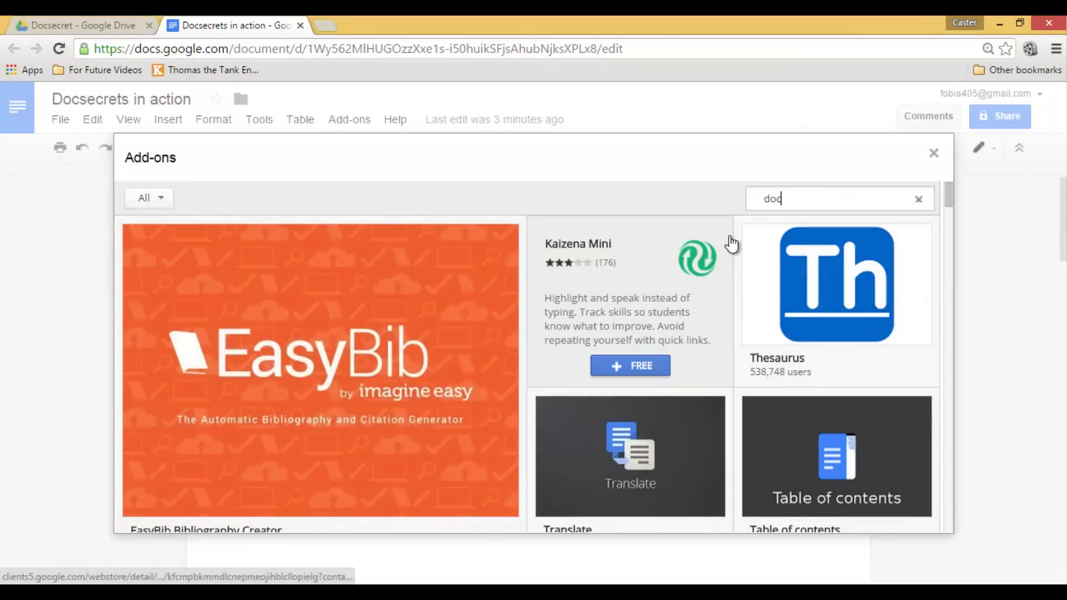
pyautogui.write('secrets')
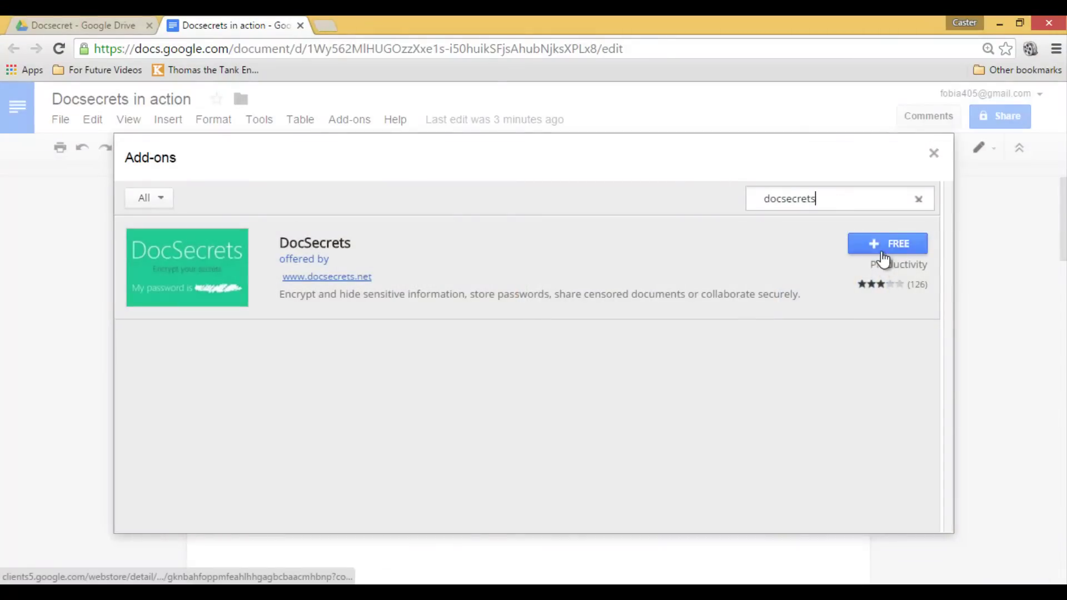
pyautogui.click(880, 249)
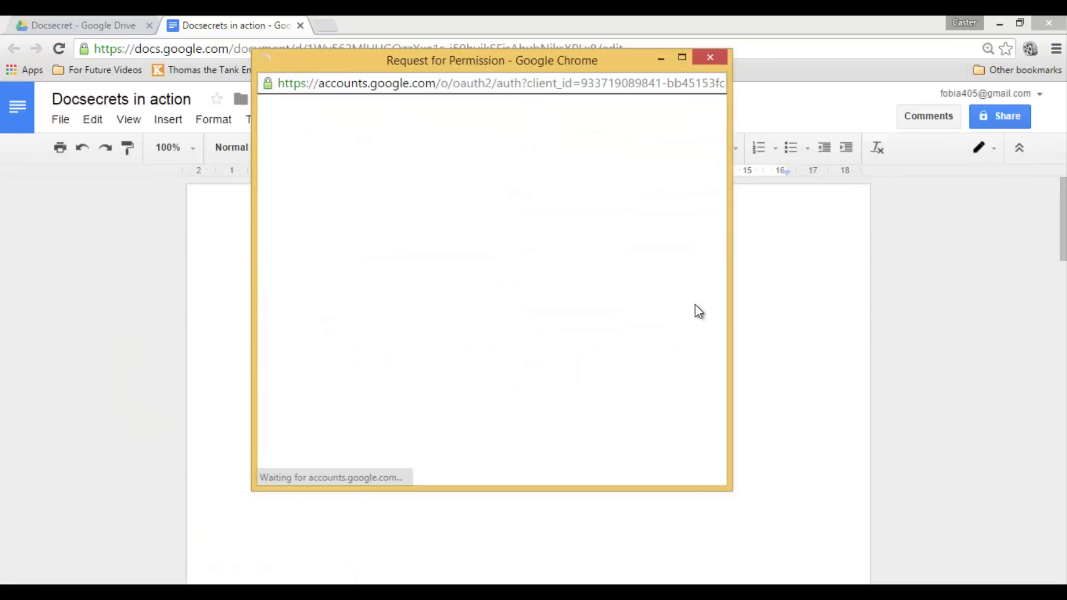
pyautogui.scroll(-2, 610, 370)
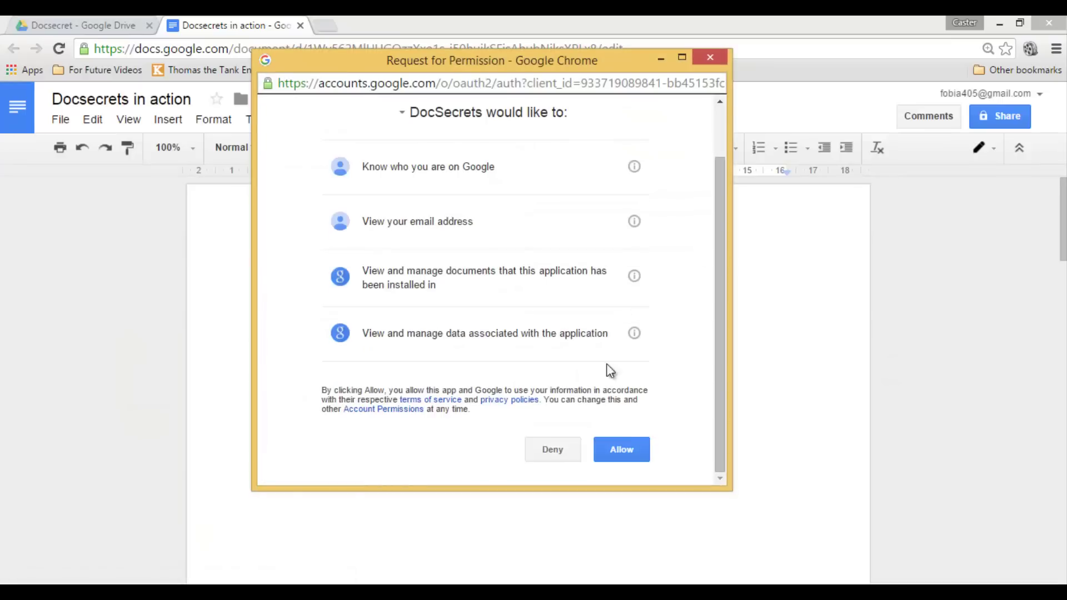
pyautogui.click(624, 449)
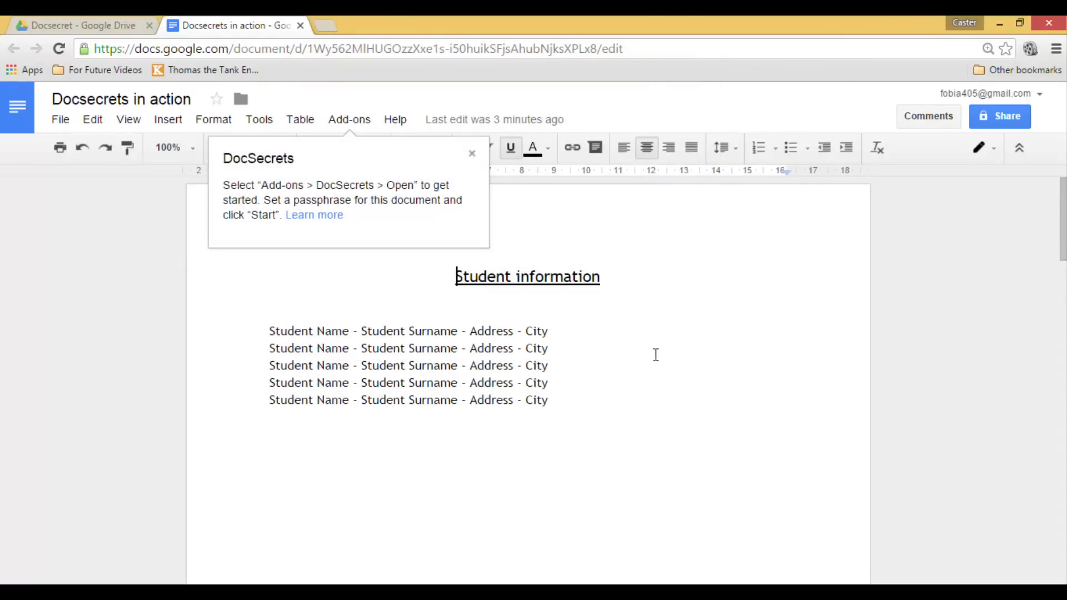
# - Close the DocSecrets tip, then look over the five student lines and the Bangkok answer on page 2
pyautogui.click(472, 153)
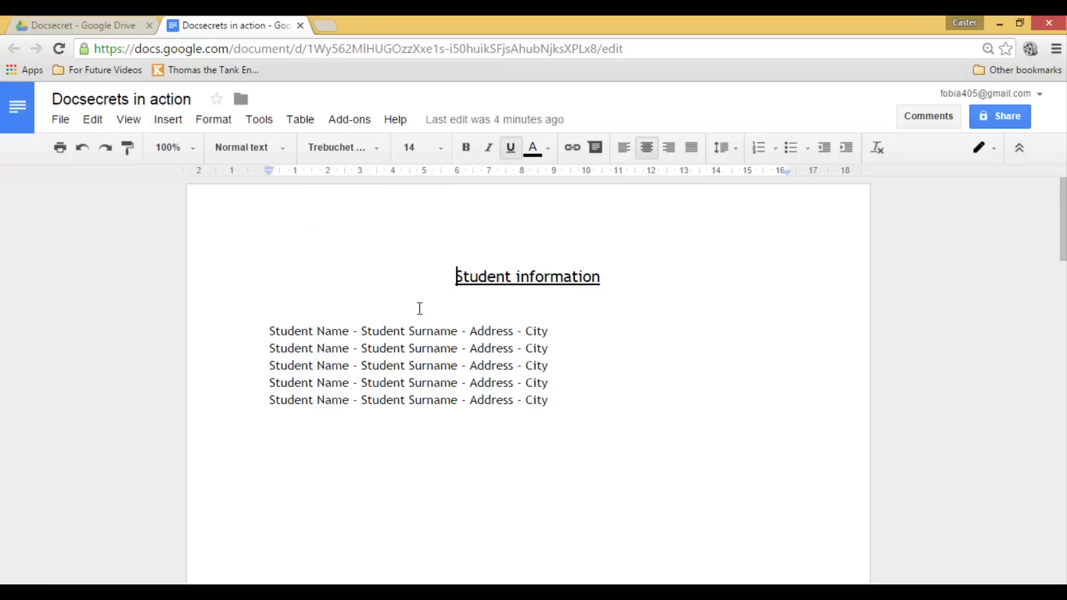
pyautogui.moveTo(368, 292); pyautogui.dragTo(514, 418)
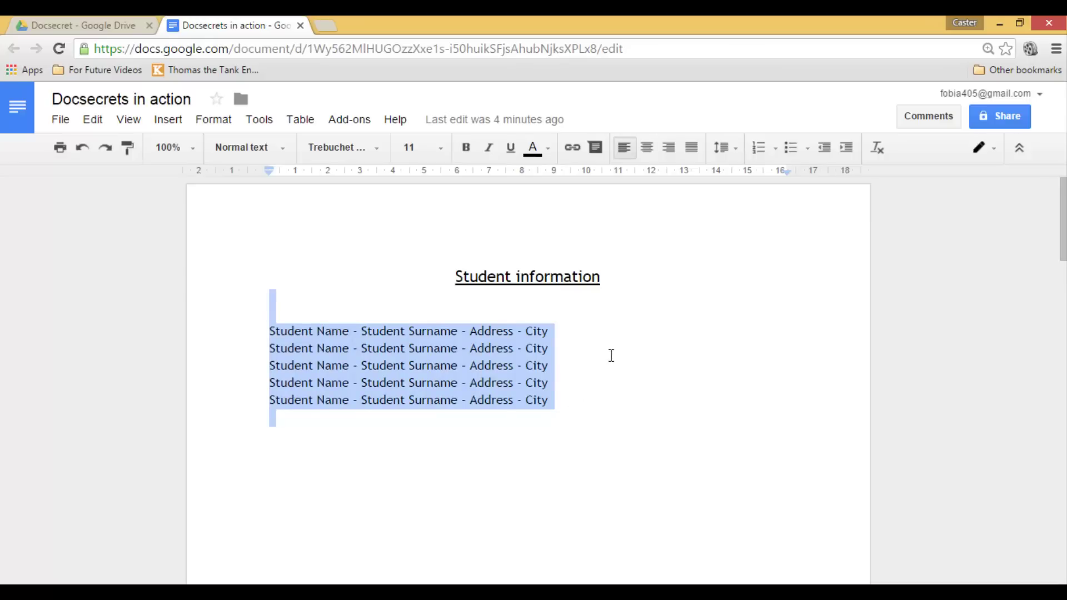
pyautogui.scroll(-10, 615, 339)
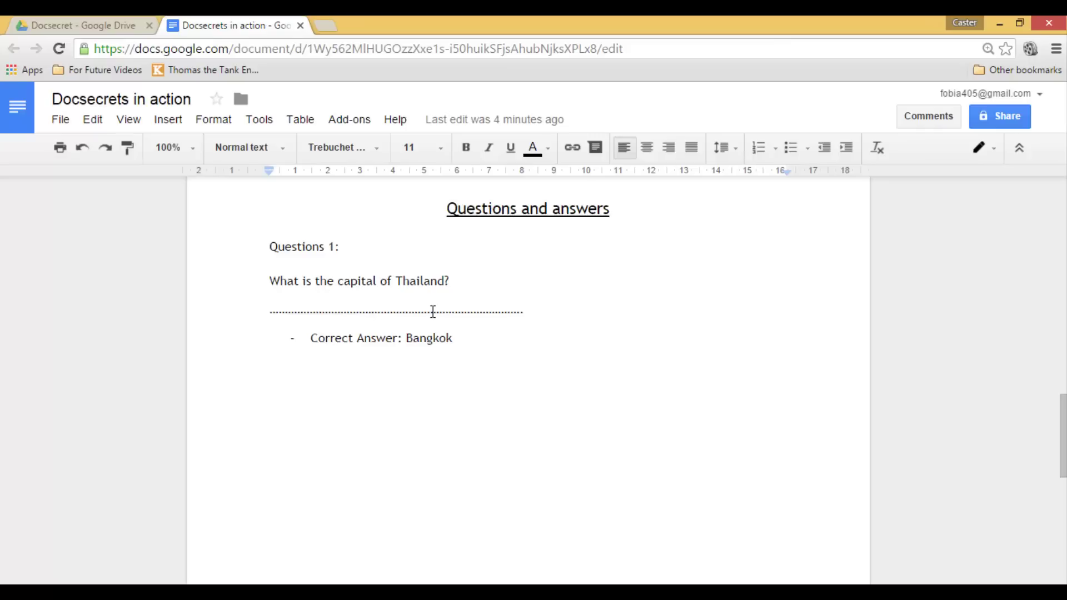
pyautogui.click(421, 340)
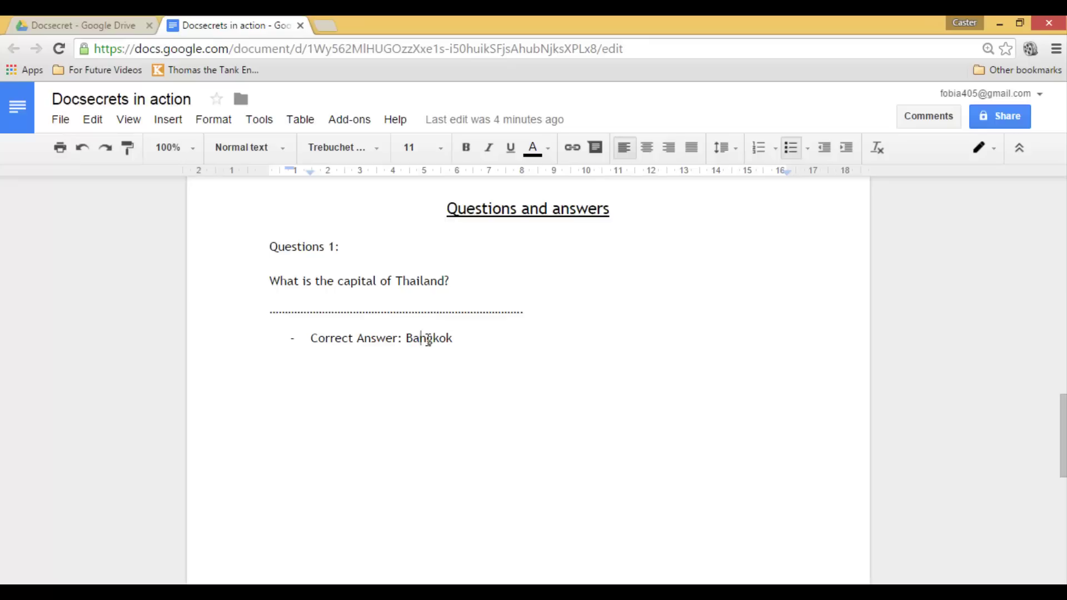
pyautogui.doubleClick(429, 340)
pyautogui.click(510, 348)
pyautogui.scroll(15, 510, 349)
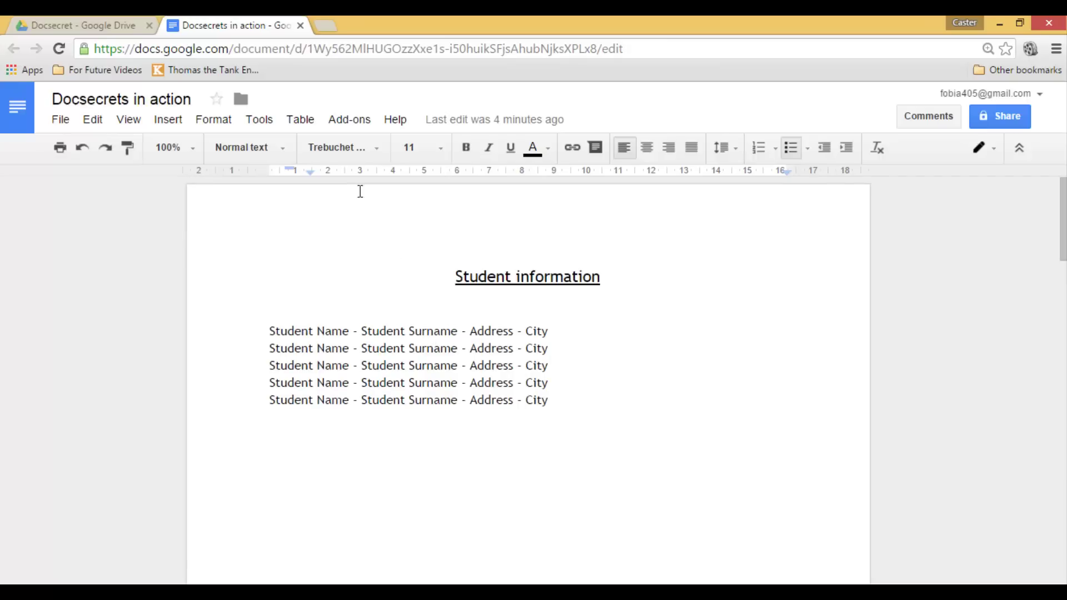
# - Open the DocSecrets sidebar from Add-ons and enter a passphrase for the document
pyautogui.click(342, 123)
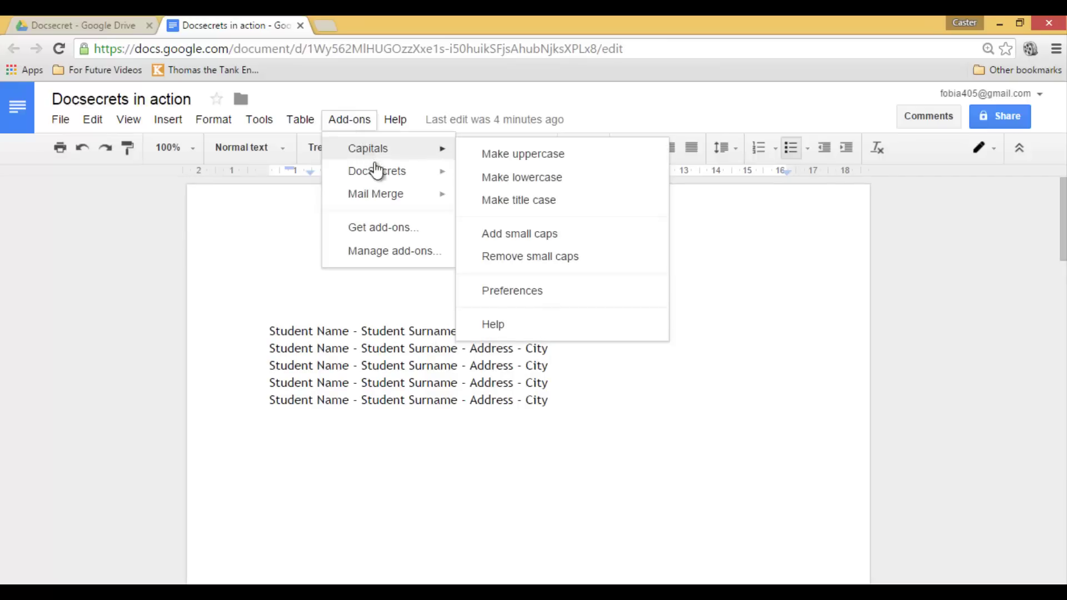
pyautogui.moveTo(385, 174)
pyautogui.click(497, 178)
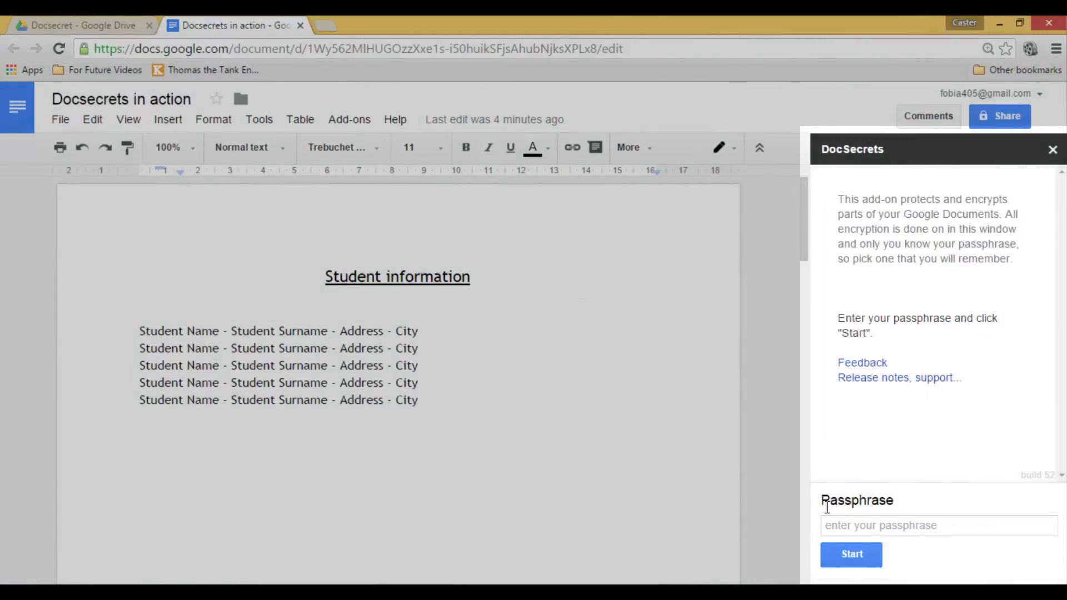
pyautogui.click(890, 525)
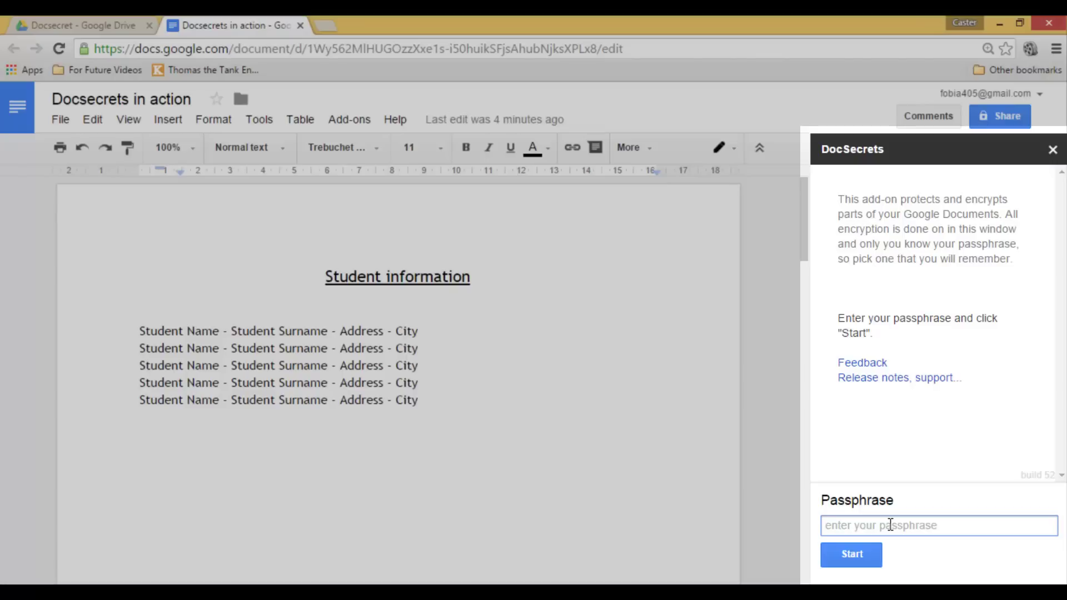
pyautogui.write('apassword')
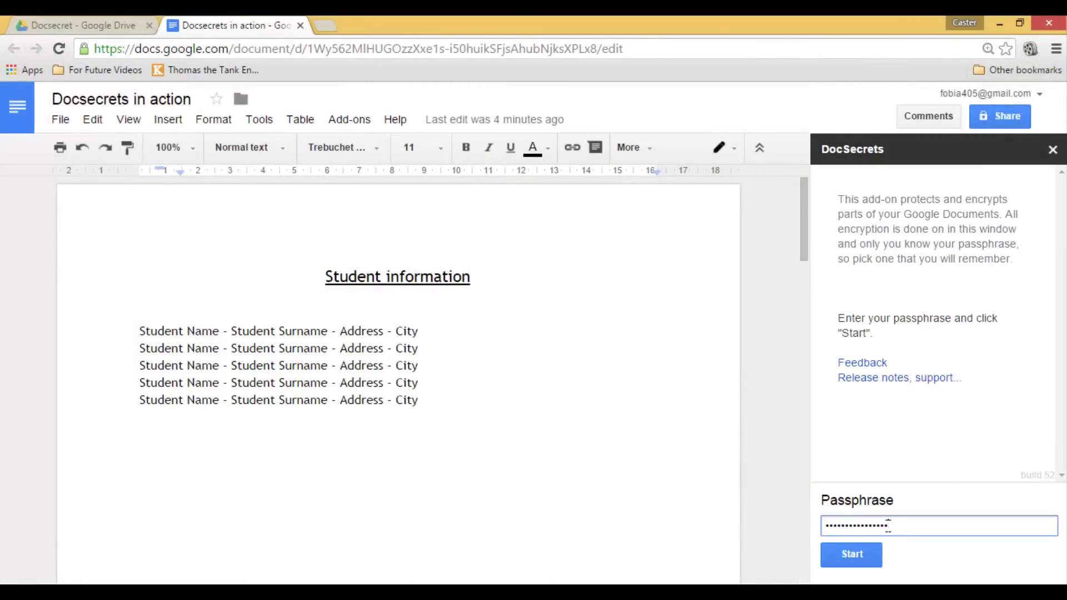
# - Start DocSecrets with the passphrase and censor the first student's surname, address and city
pyautogui.click(862, 552)
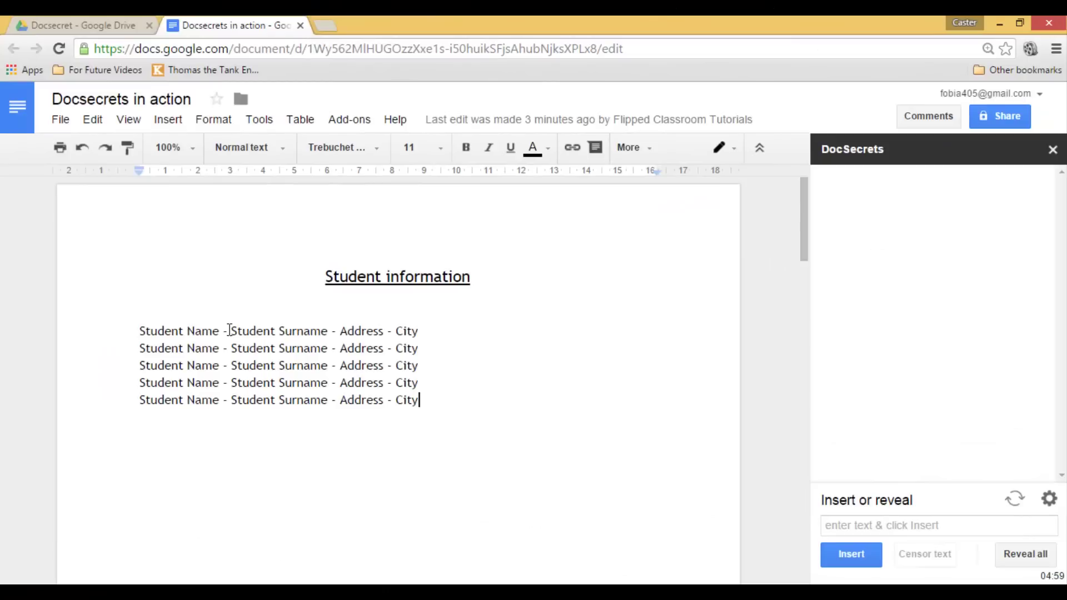
pyautogui.moveTo(229, 330); pyautogui.dragTo(422, 330)
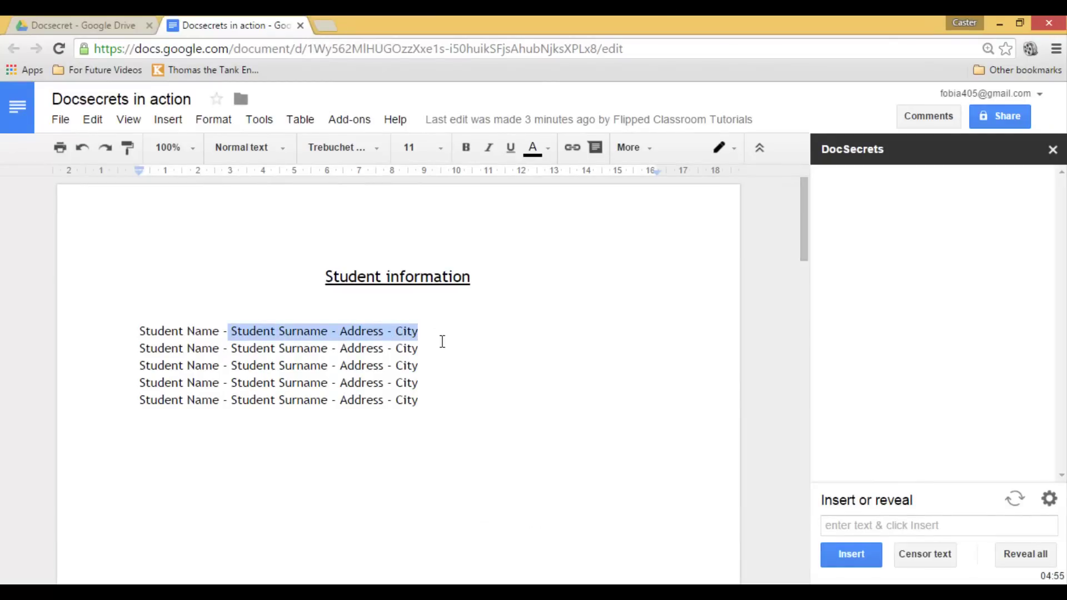
pyautogui.click(918, 550)
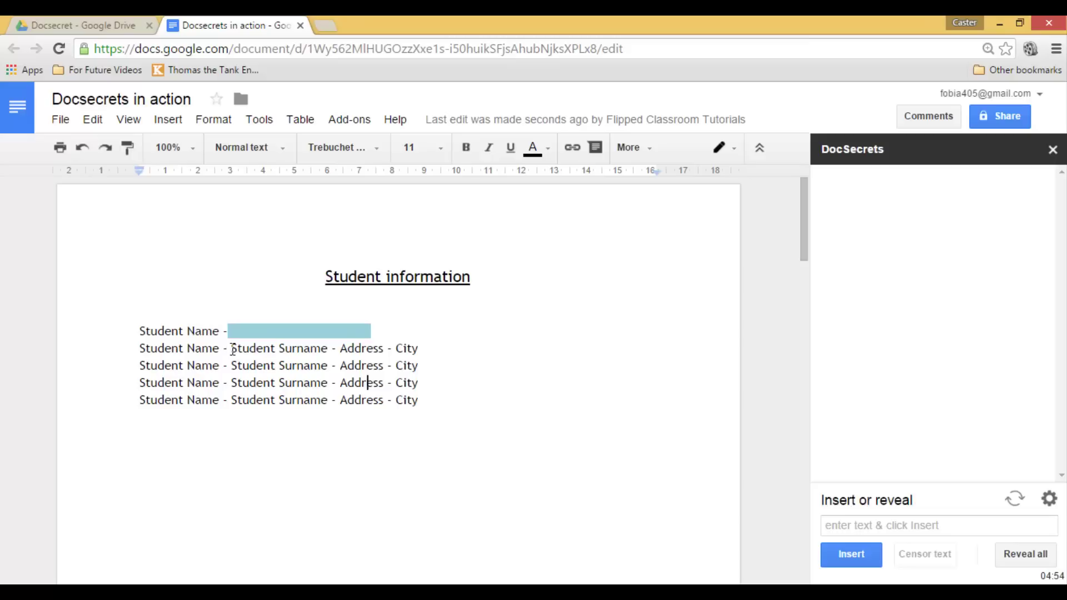
# - Censor the second student's surname, address and city, then clear the selection
pyautogui.moveTo(232, 348); pyautogui.dragTo(438, 357)
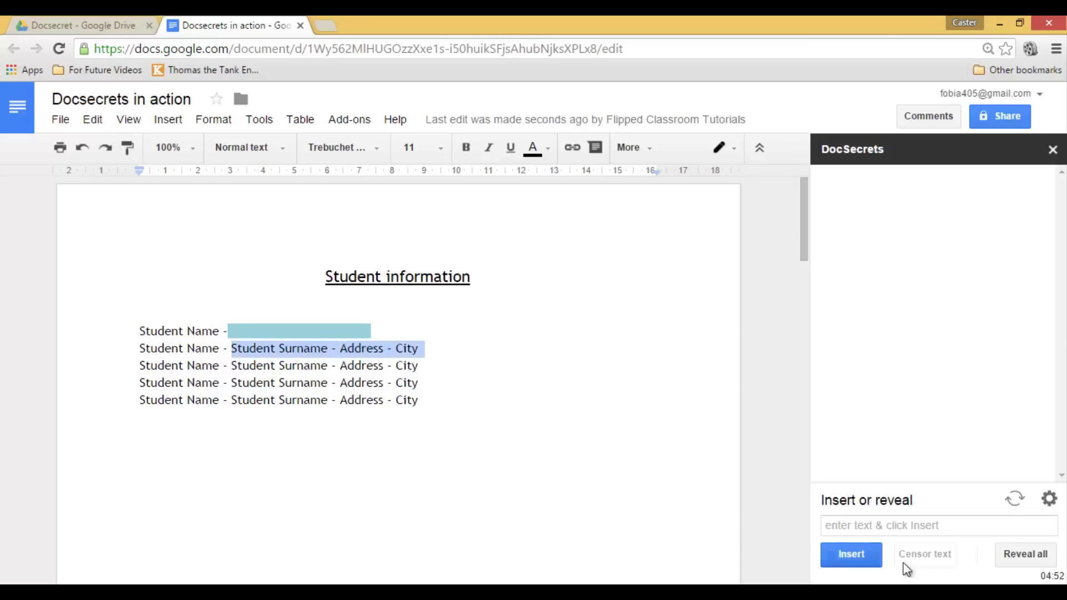
pyautogui.click(928, 558)
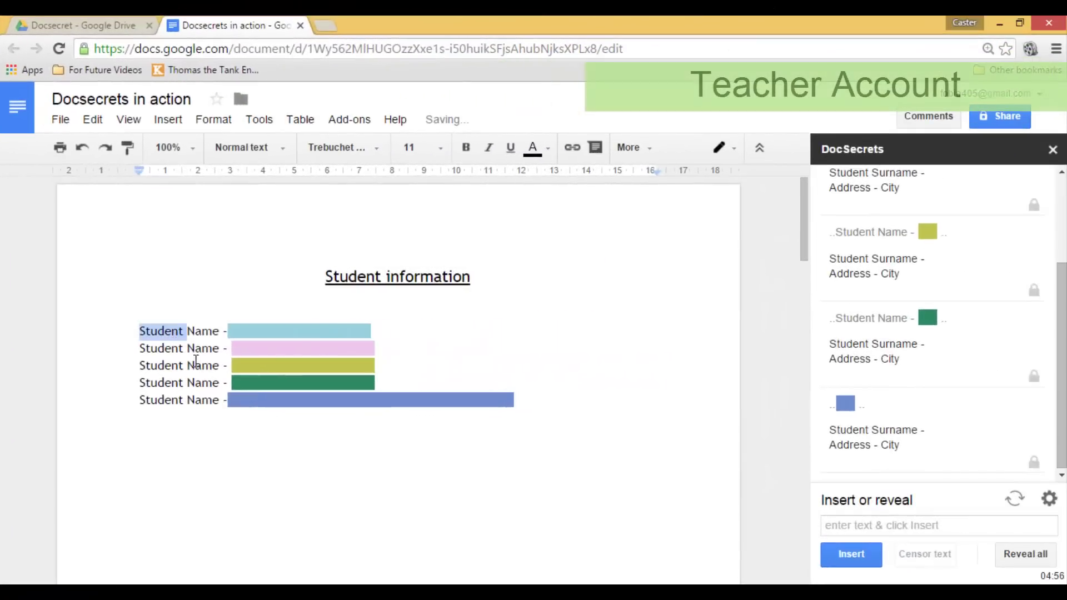
pyautogui.click(205, 306)
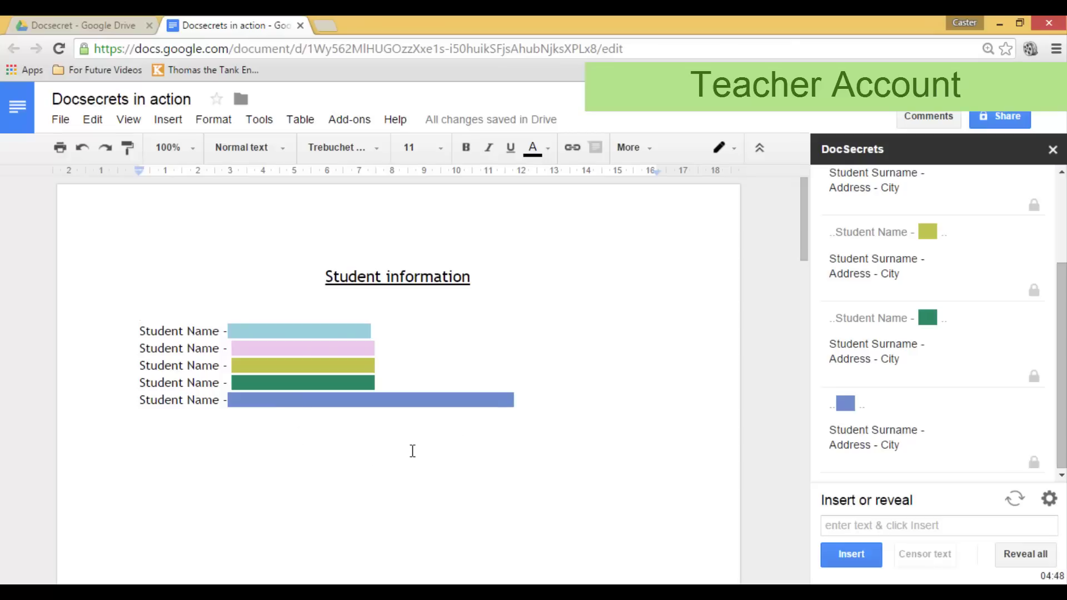
# - Censor the quiz answer 'Bangkok' on page 2 and close the DocSecrets panel
pyautogui.scroll(-12, 575, 369)
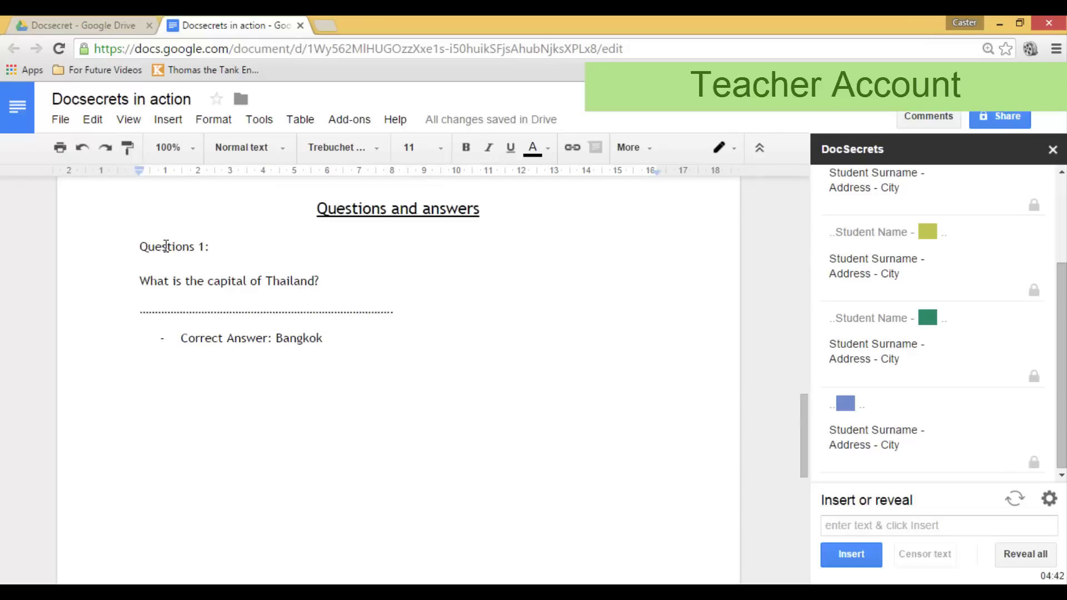
pyautogui.click(300, 338)
pyautogui.doubleClick(303, 340)
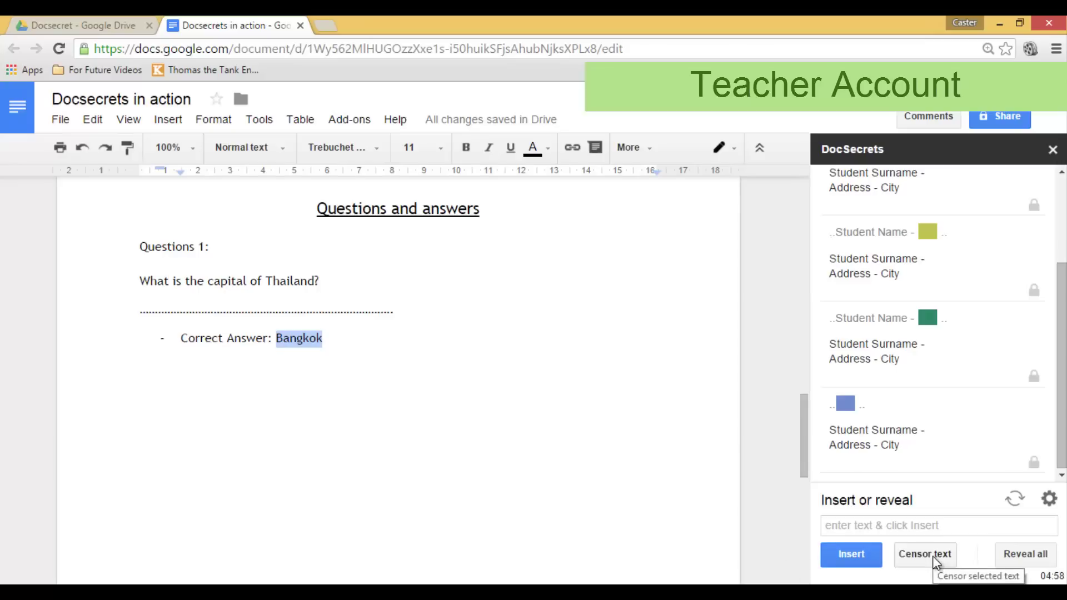
pyautogui.click(933, 556)
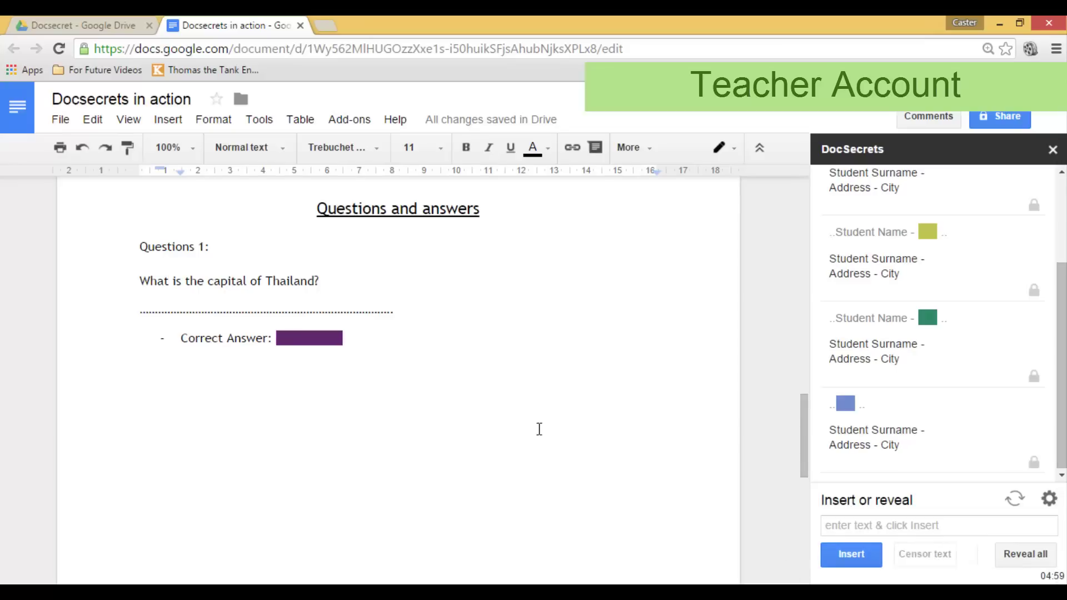
pyautogui.click(217, 362)
pyautogui.click(1053, 150)
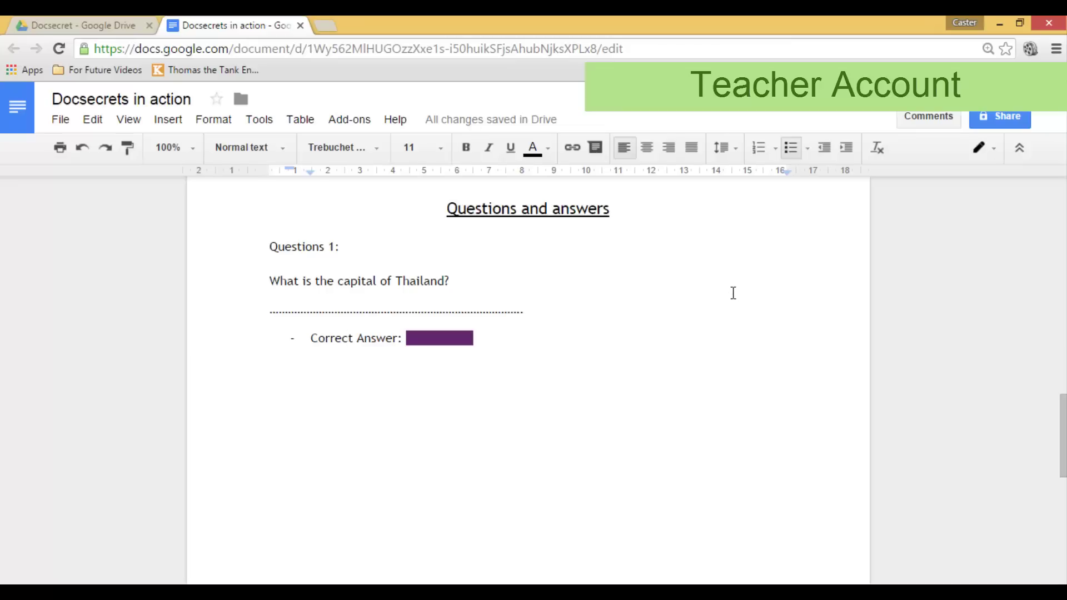
pyautogui.click(1002, 116)
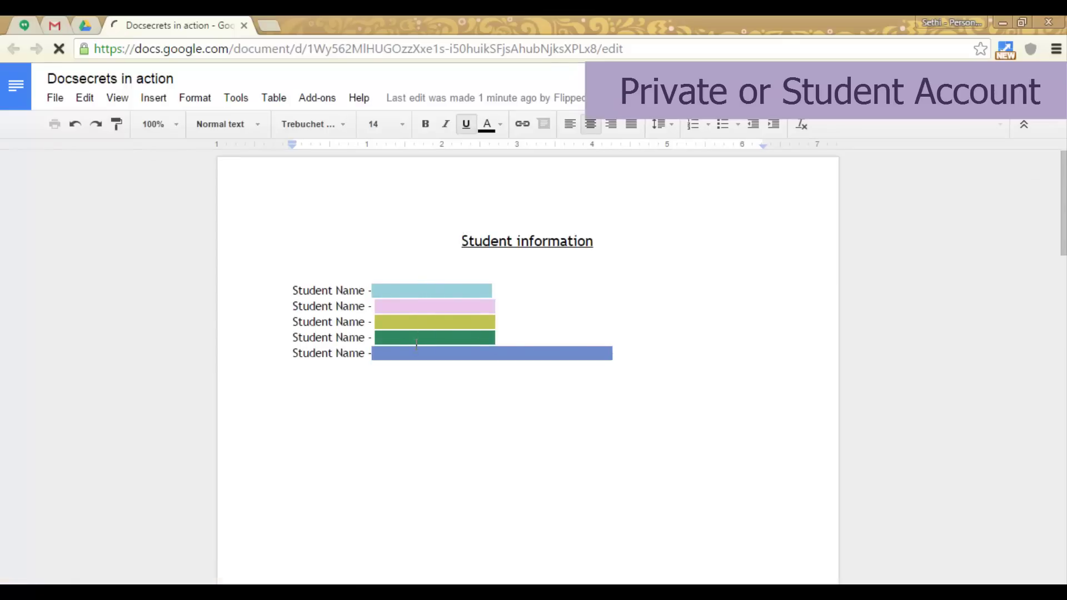
pyautogui.scroll(-10, 439, 344)
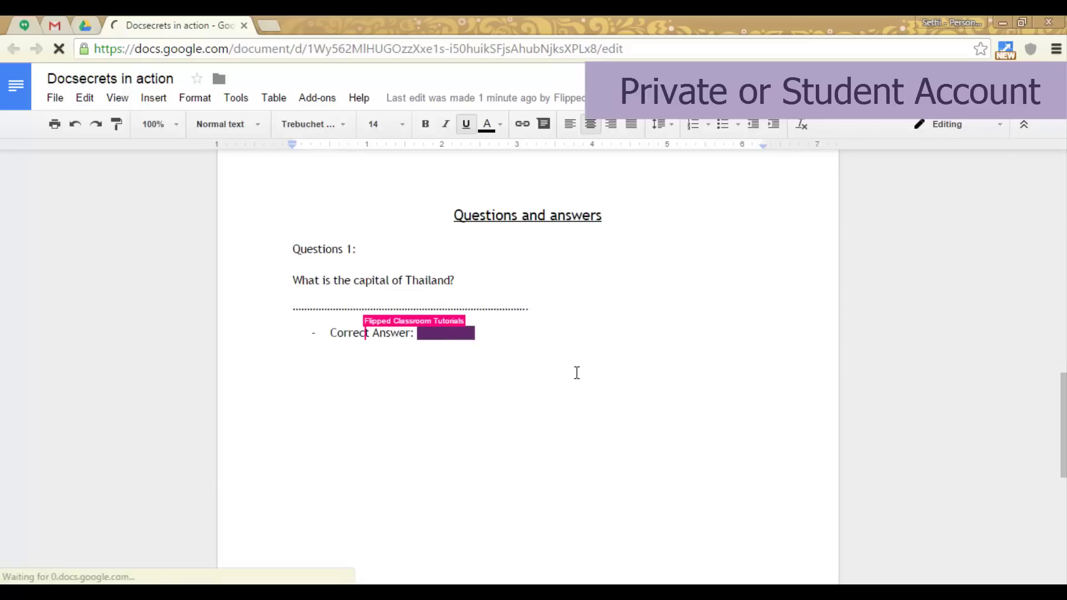
pyautogui.scroll(12, 577, 372)
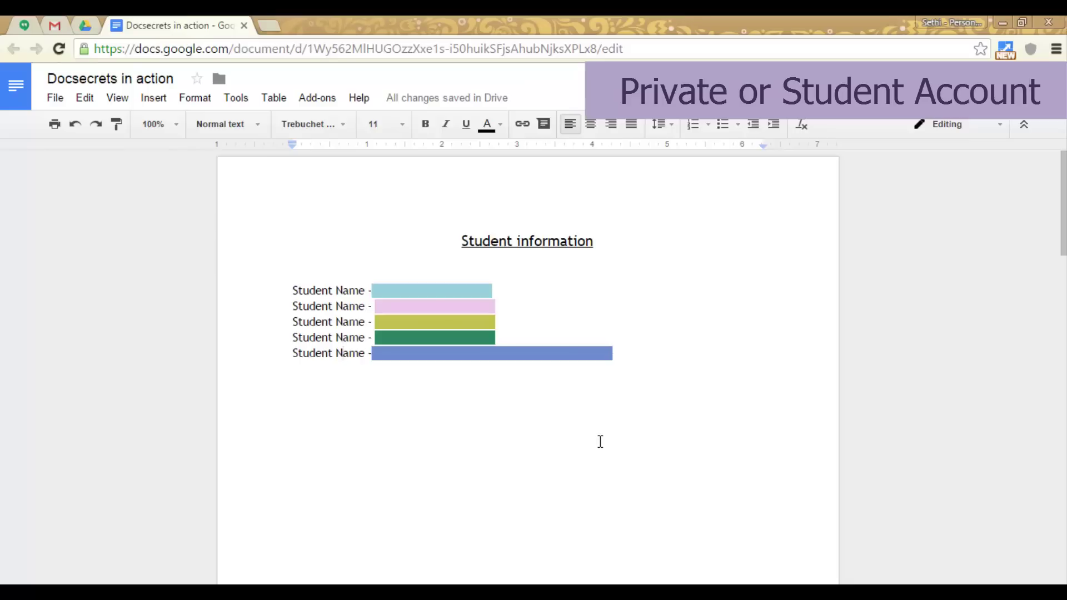
pyautogui.scroll(-10, 631, 398)
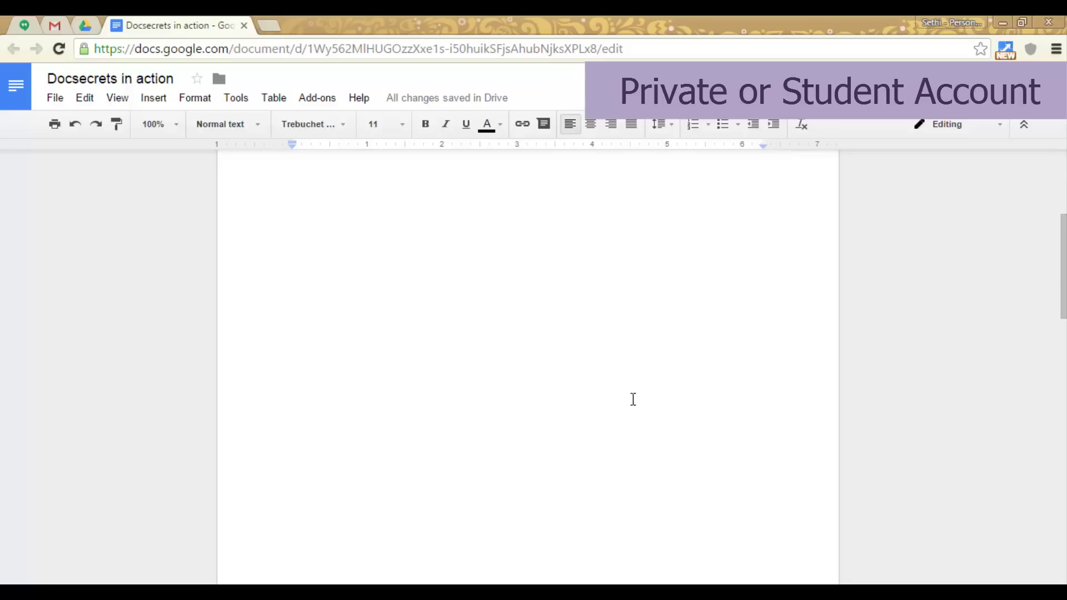
pyautogui.scroll(12, 647, 378)
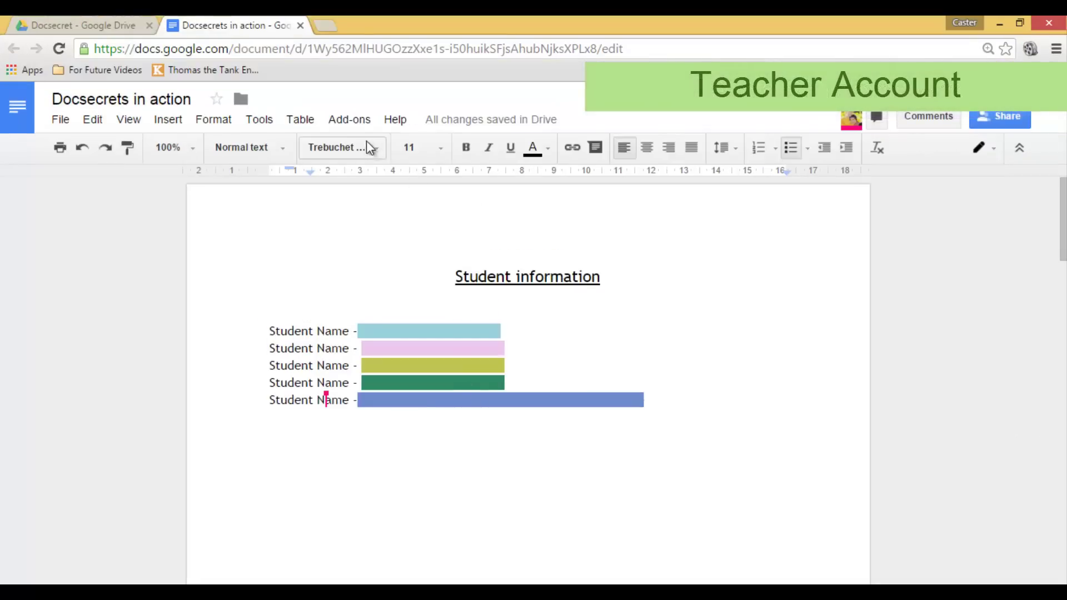
# - Open DocSecrets, unlock it with the passphrase, and select the first student's hidden entry
pyautogui.click(360, 122)
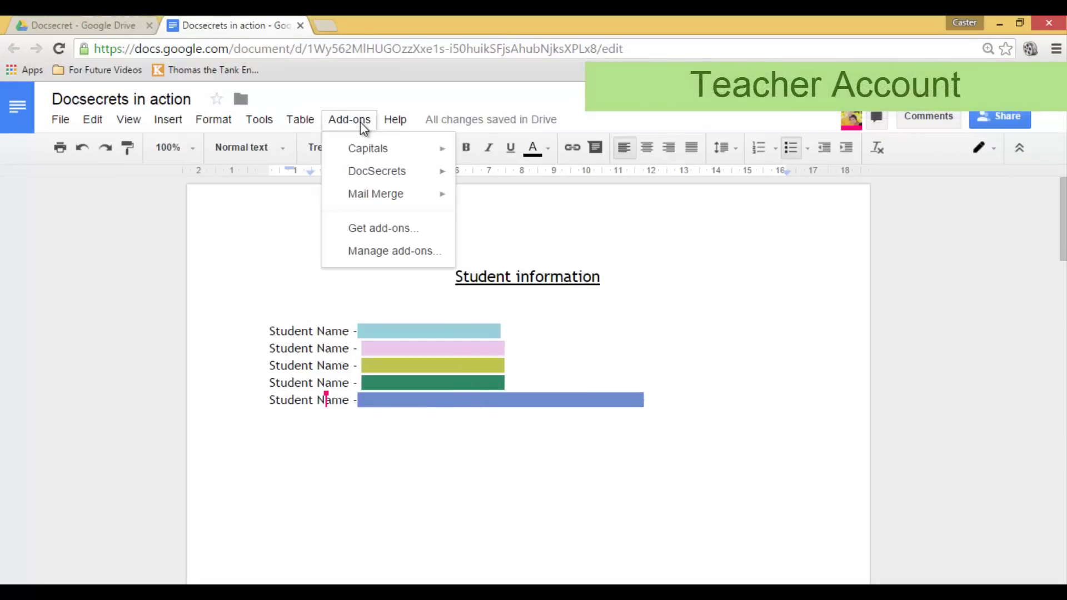
pyautogui.moveTo(439, 173)
pyautogui.click(522, 178)
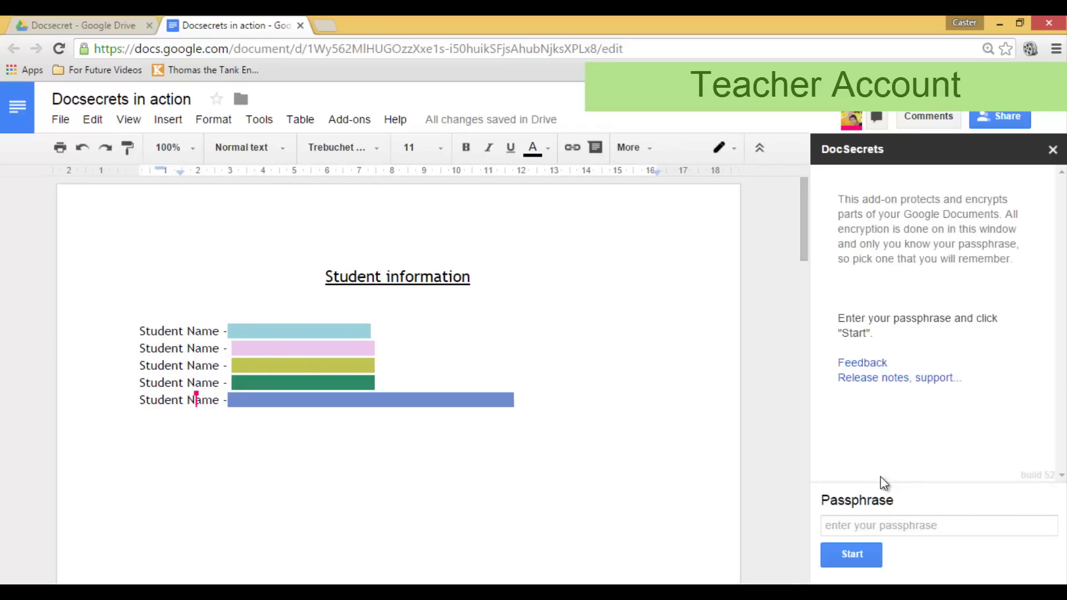
pyautogui.click(895, 525)
pyautogui.write('test')
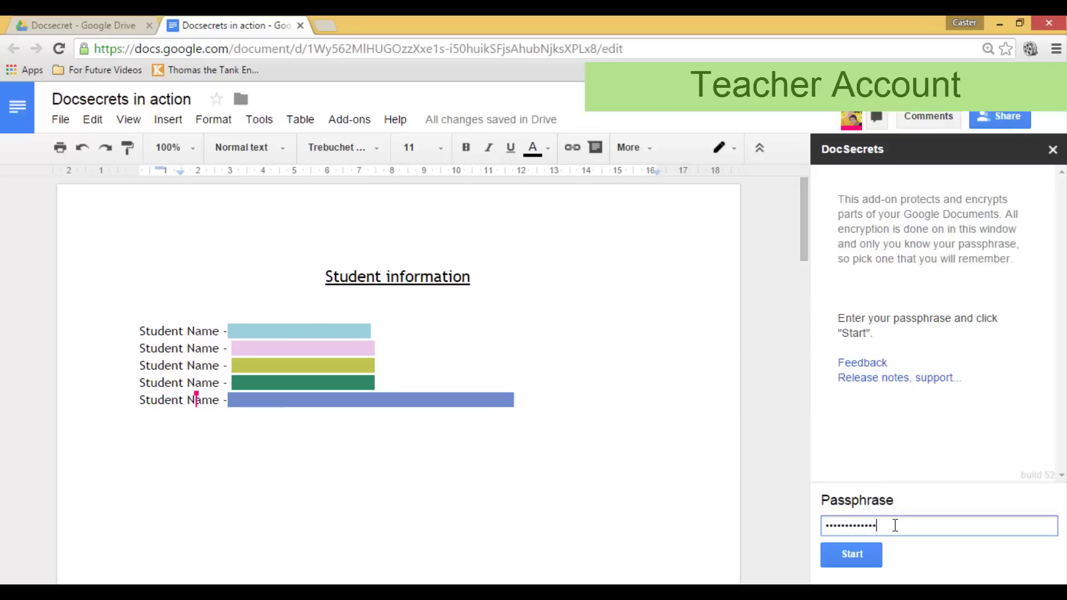
pyautogui.write('s')
pyautogui.press('Return')
pyautogui.click(873, 216)
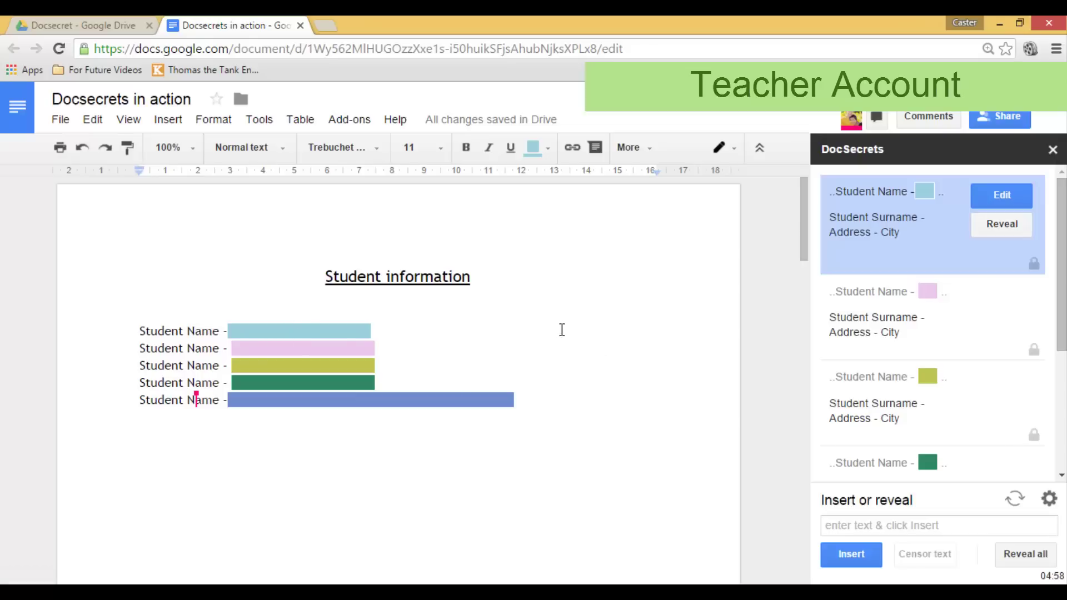
# - Permanently reveal the first student's surname, address and city, then scroll down the document
pyautogui.click(999, 229)
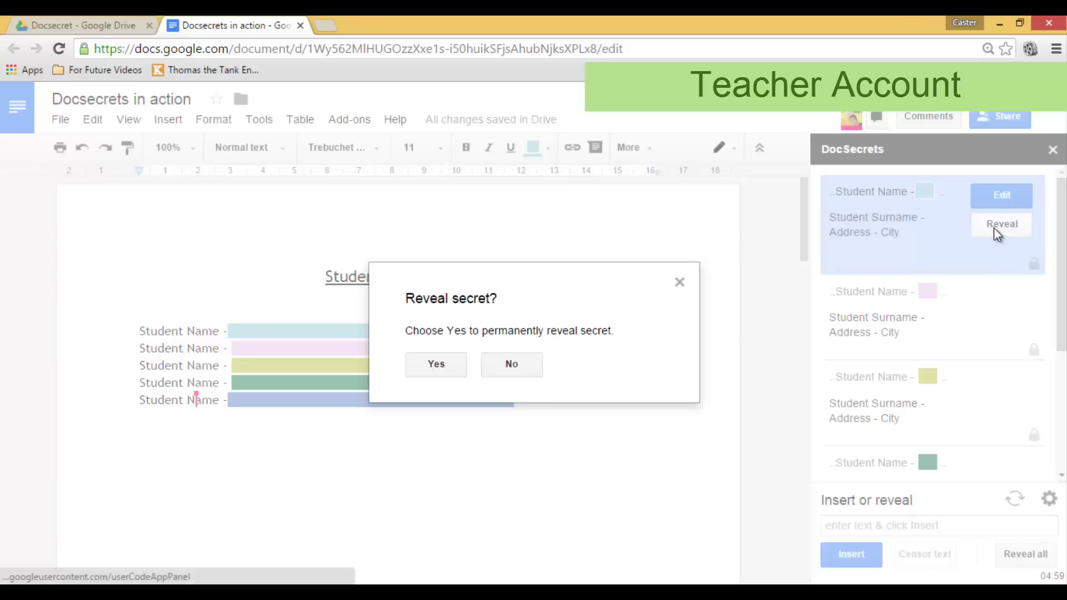
pyautogui.click(436, 364)
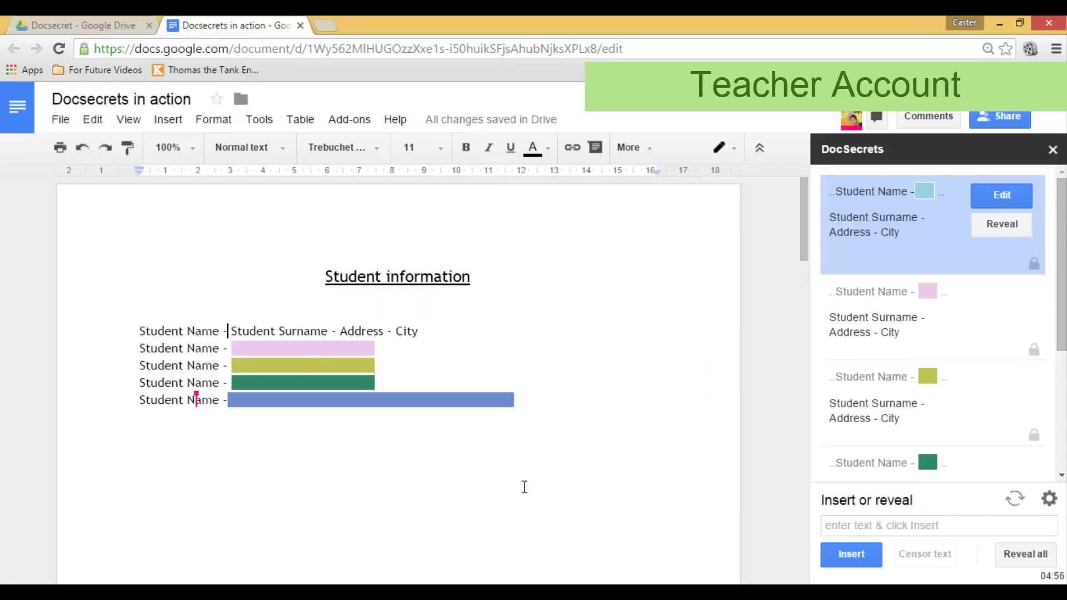
pyautogui.scroll(-4, 966, 389)
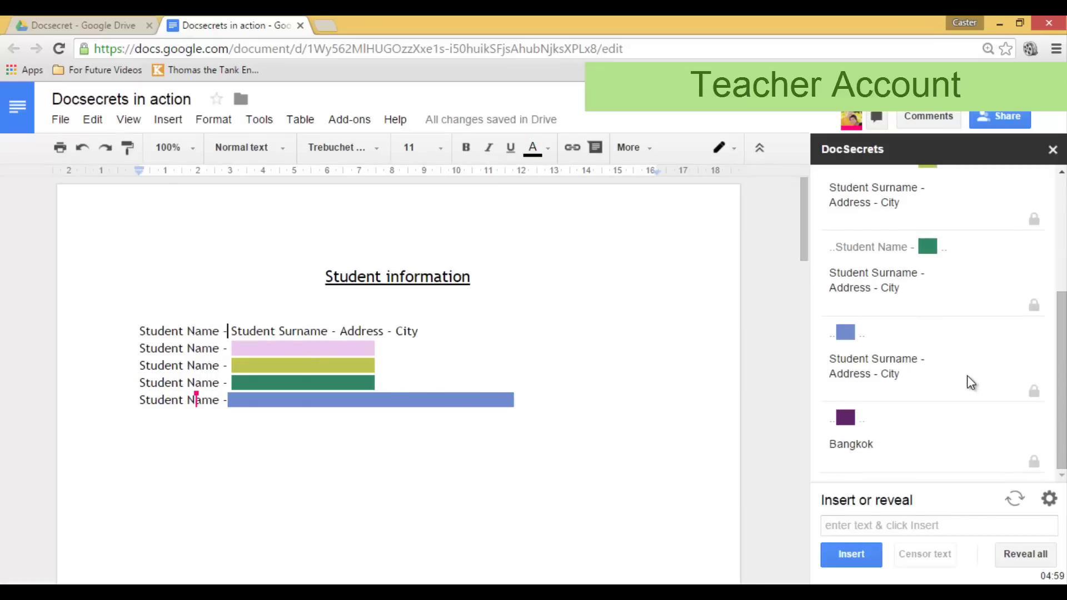
pyautogui.scroll(-10, 557, 387)
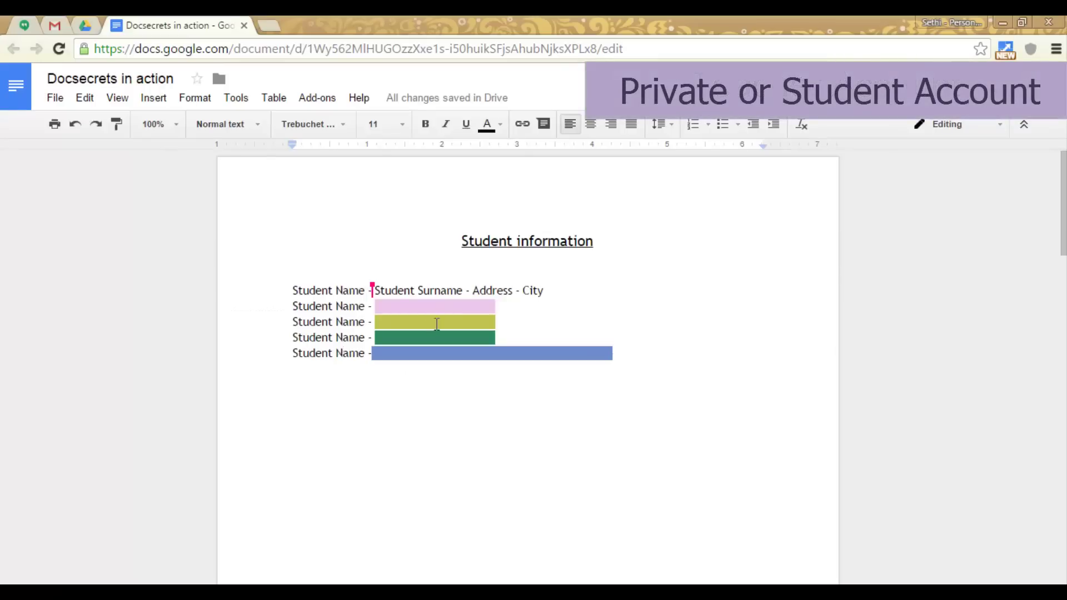
pyautogui.scroll(-10, 439, 321)
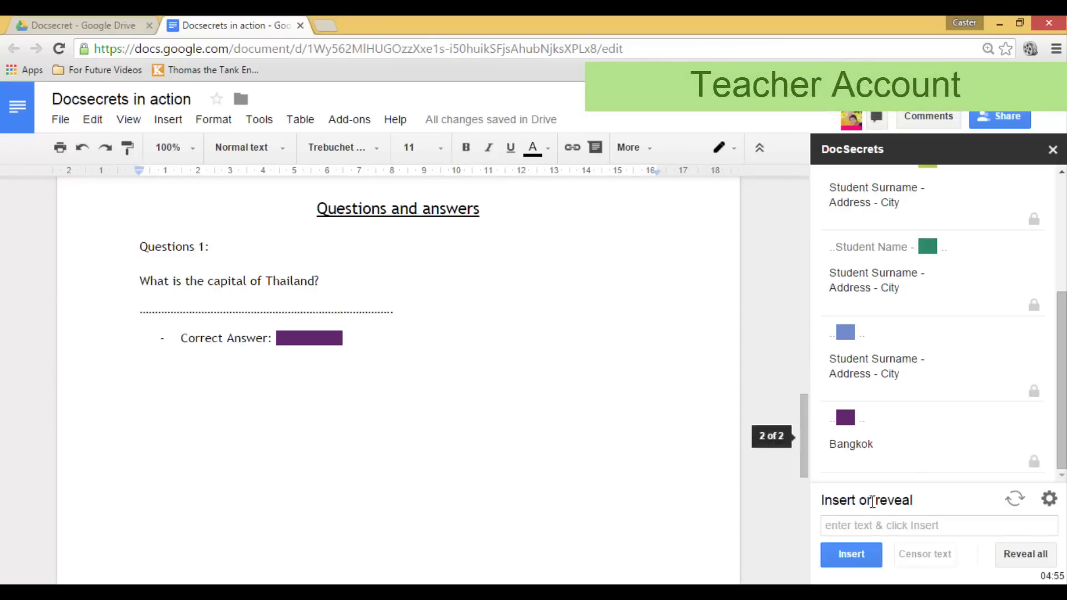
# - Select the hidden Bangkok entry in DocSecrets and confirm revealing it permanently
pyautogui.click(958, 441)
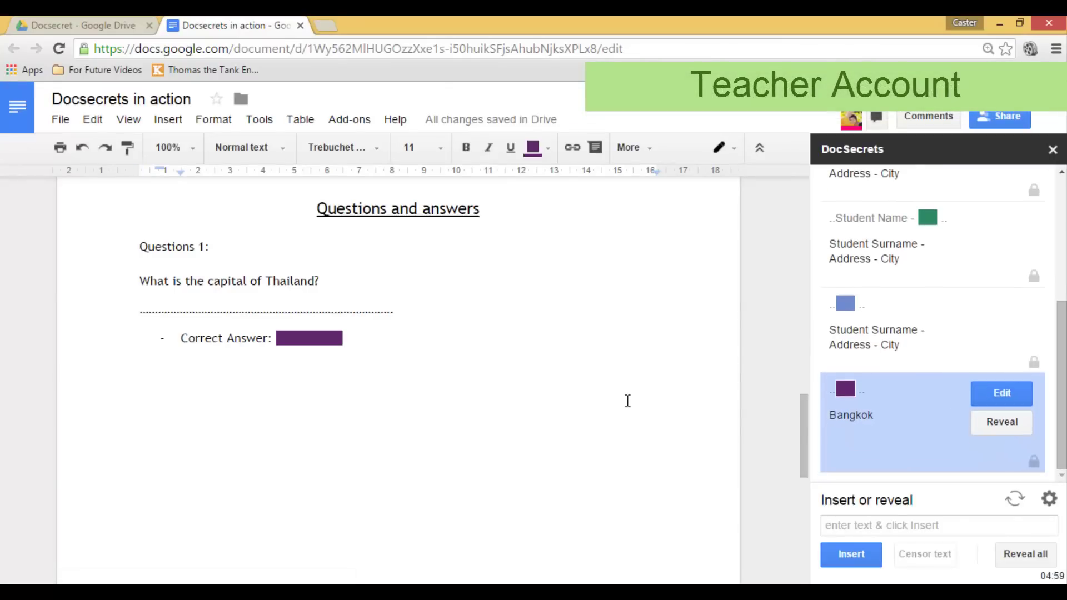
pyautogui.click(447, 363)
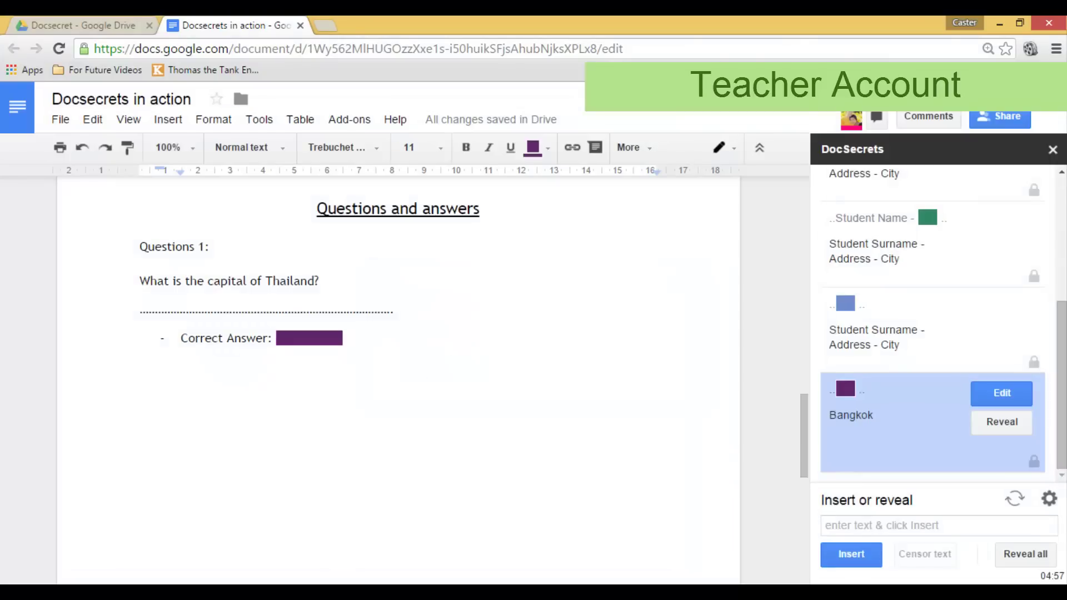